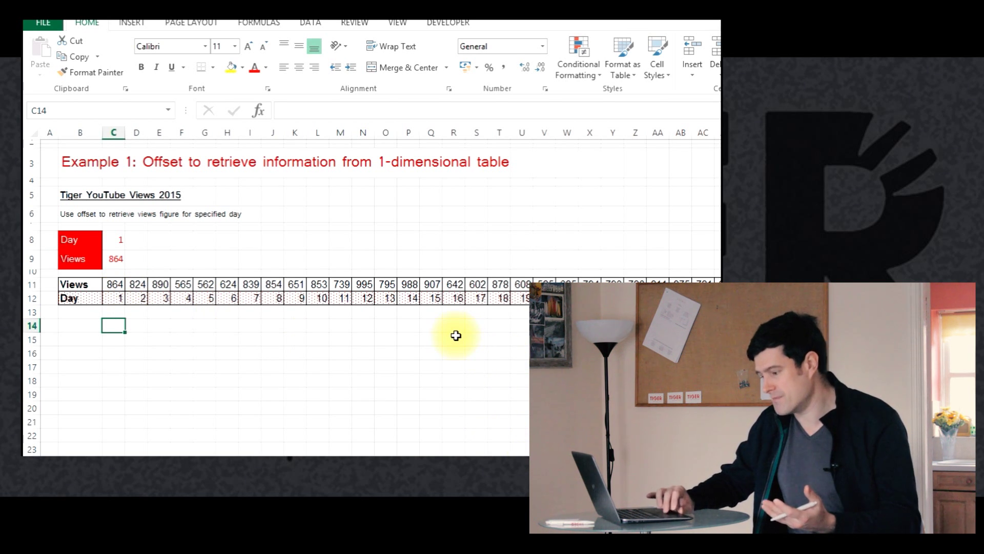
Inspect the existing OFFSET formula in C9 and the table's views and day rows
click(114, 262)
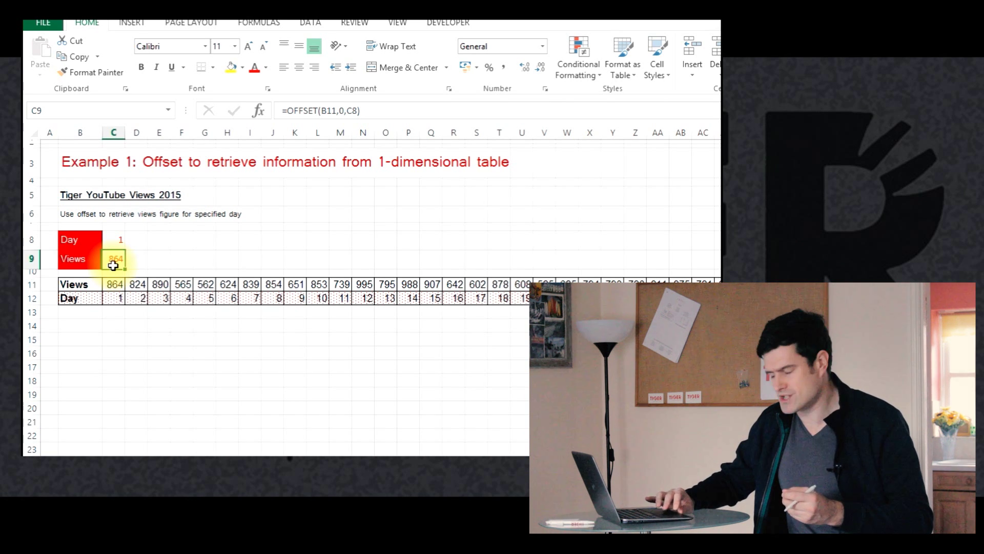
click(115, 285)
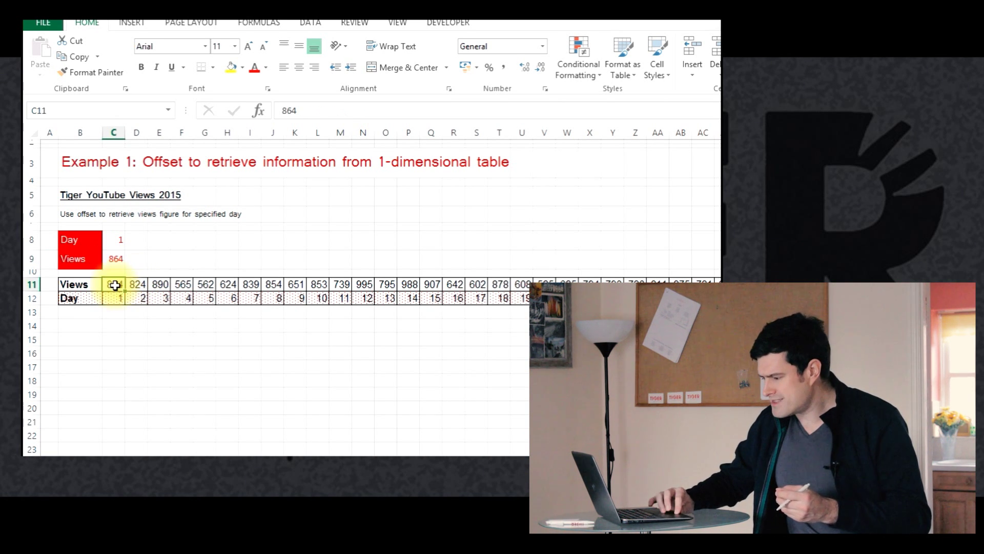
drag(402, 285, 500, 297)
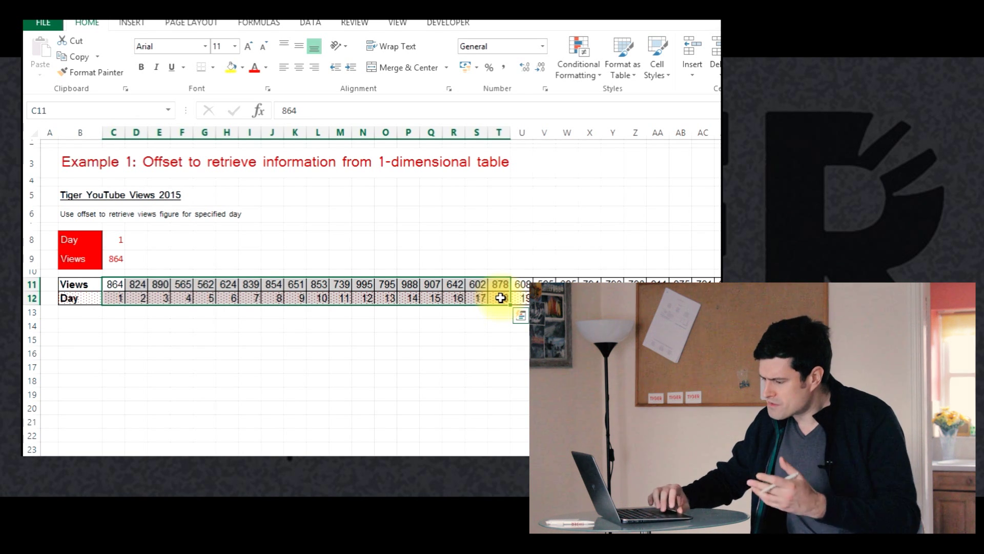
drag(112, 298, 499, 299)
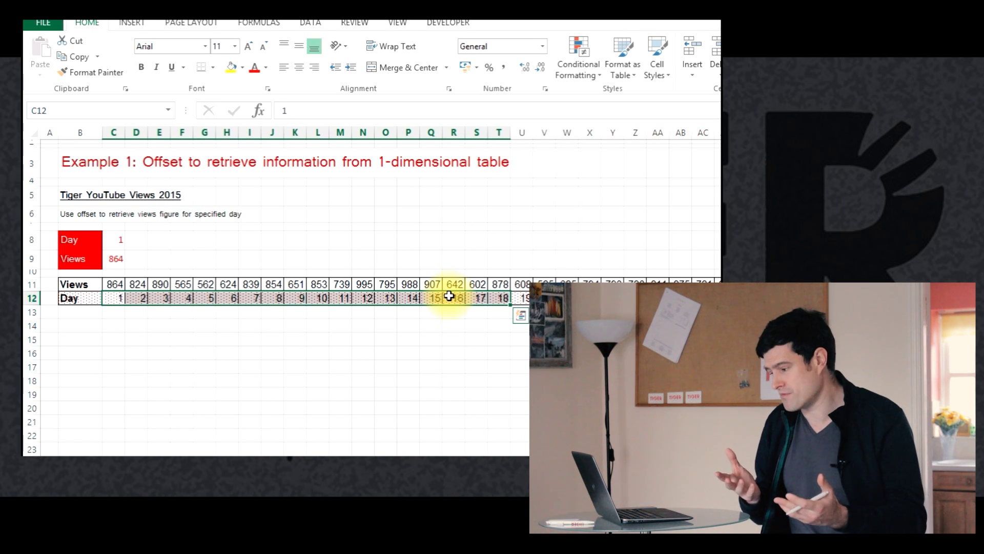
Enter 3 as the day number in C8
click(116, 258)
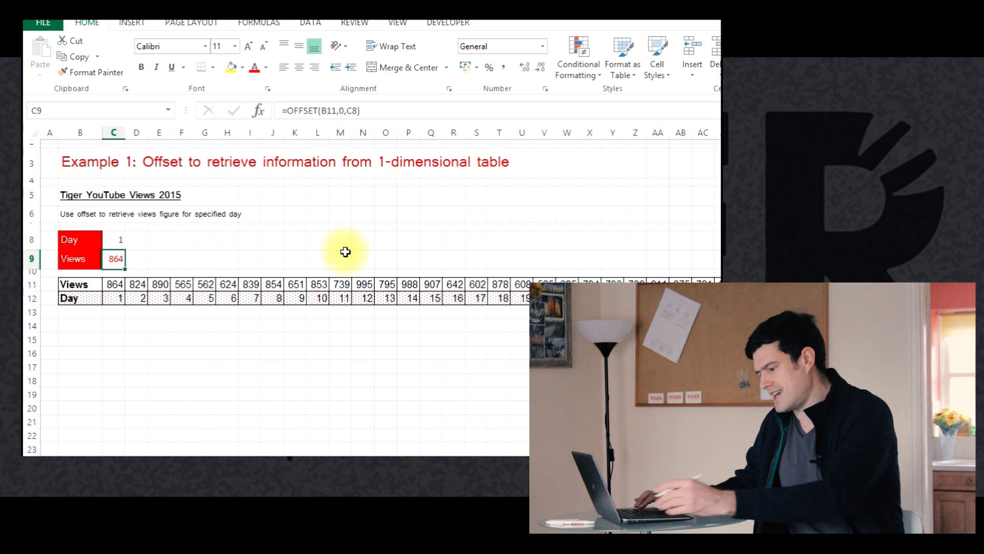
key(Up)
text(3)
key(Return)
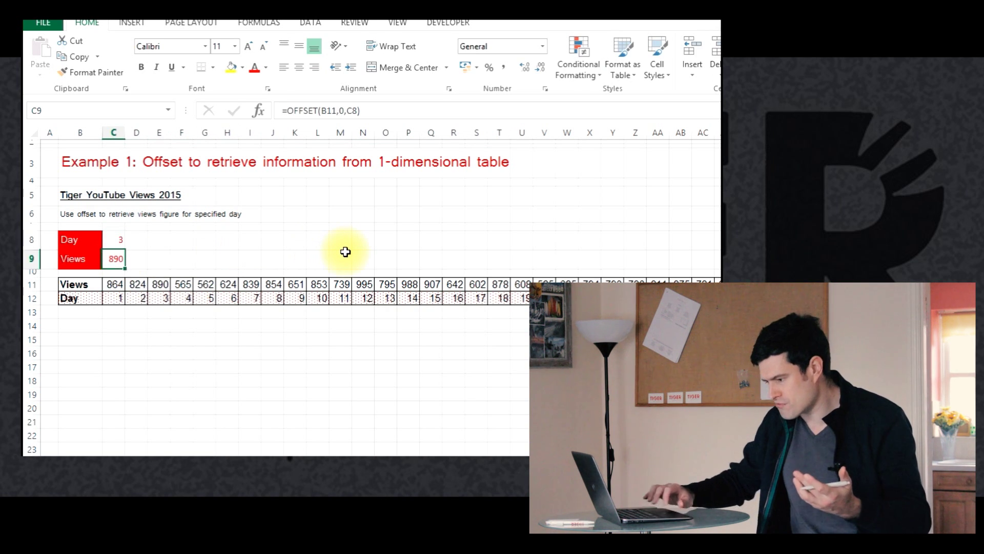
Check that day 3 shows 890 views in E11, then delete C9's formula
click(158, 283)
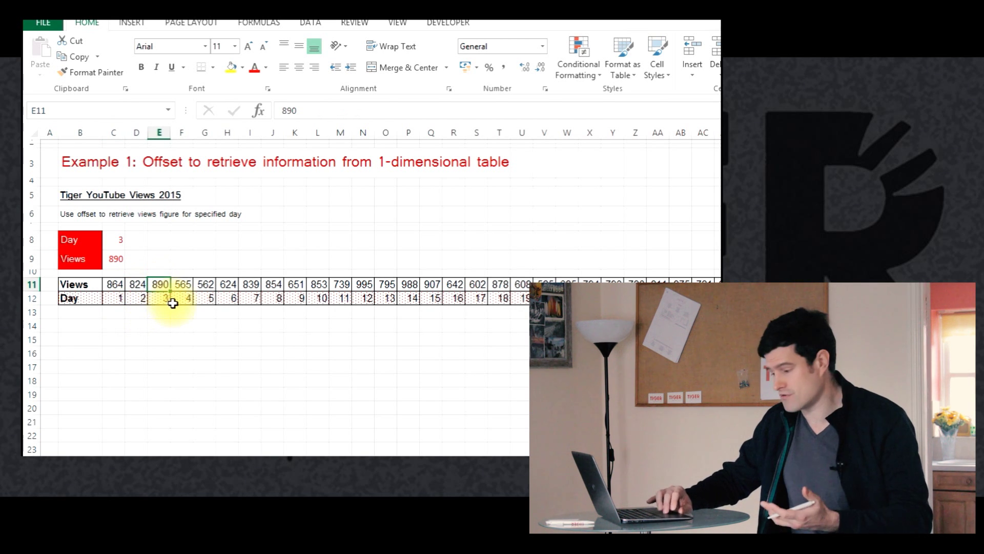
click(113, 261)
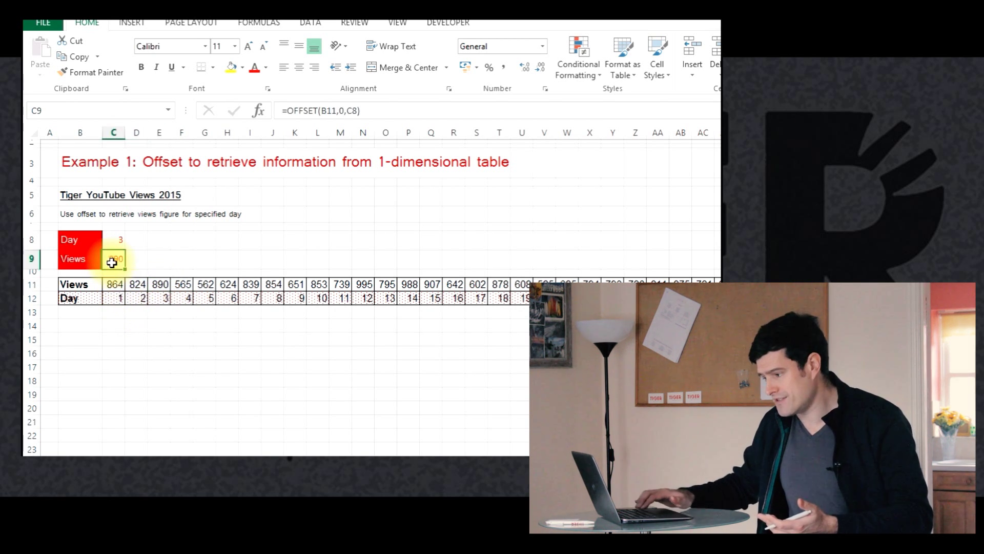
key(Delete)
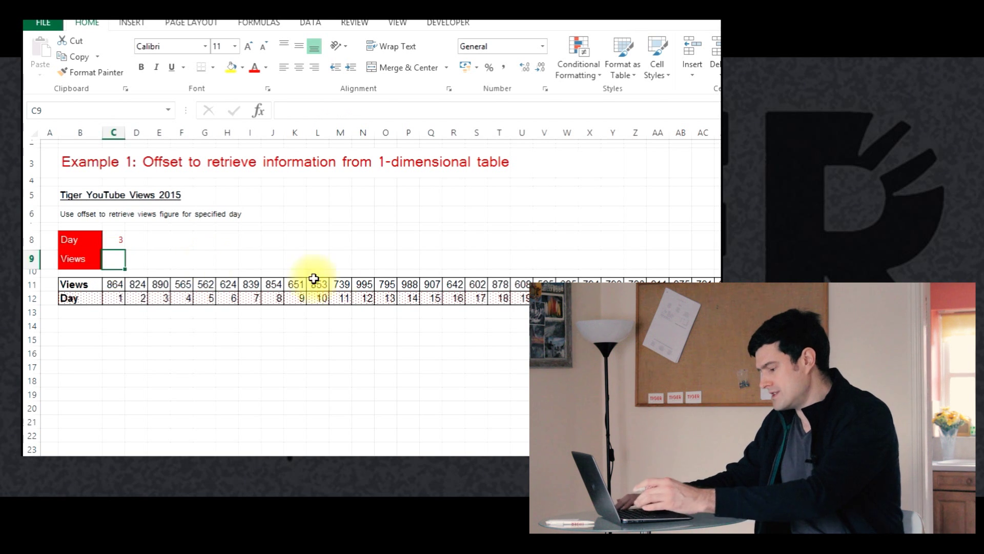
Type =offset( in C9 and pick B12 as the reference argument
text(=offset()
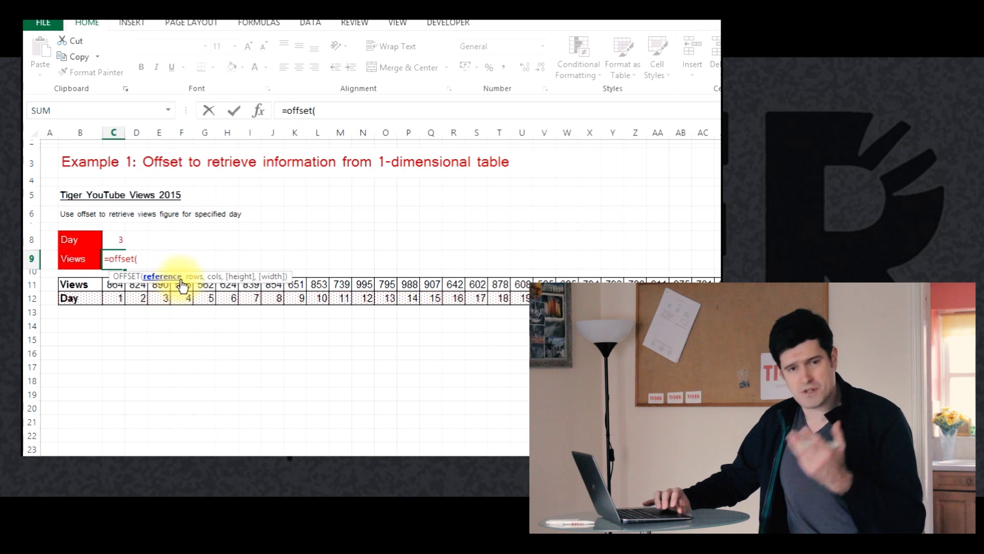
click(87, 300)
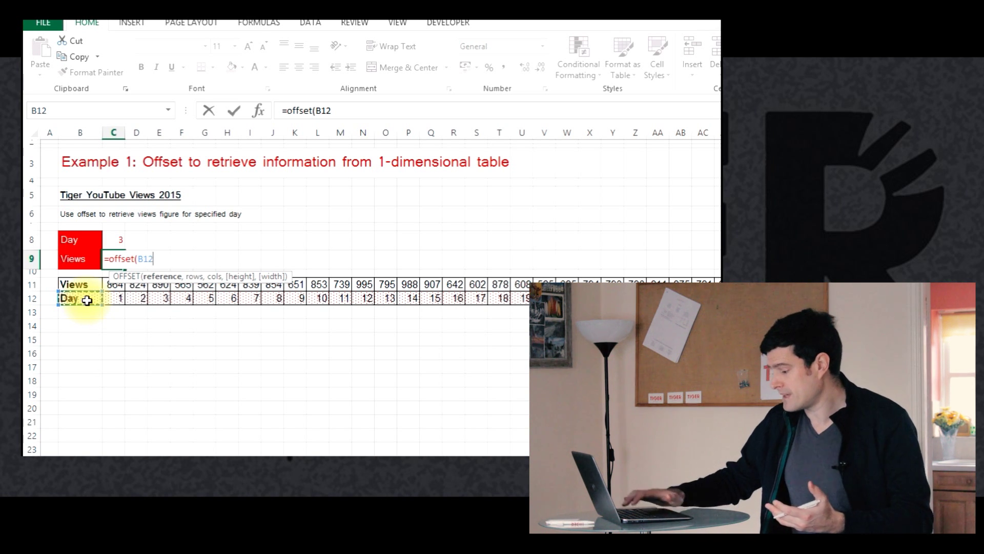
Complete and commit =OFFSET(B12,0,C8), using the C8 day as column offset
text(,0)
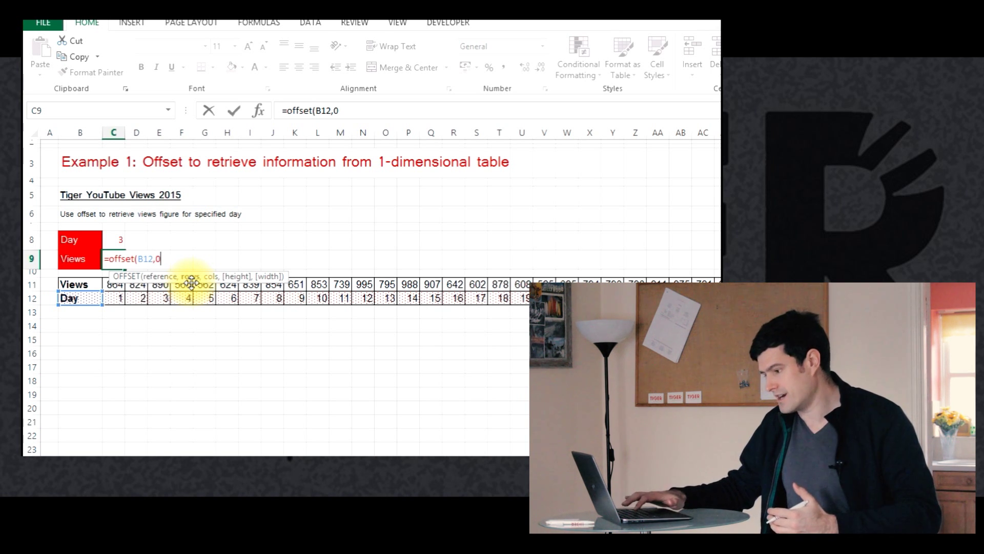
text(,)
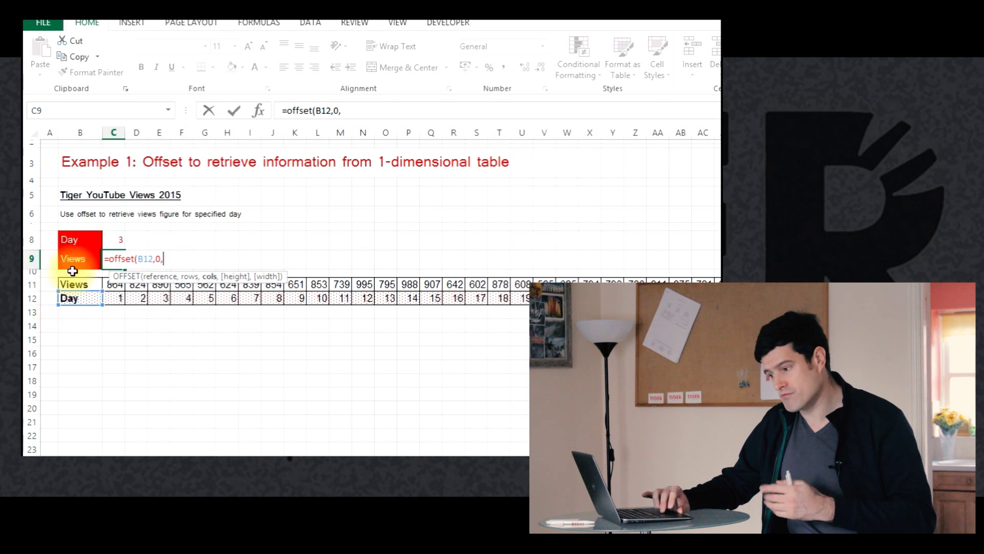
click(115, 245)
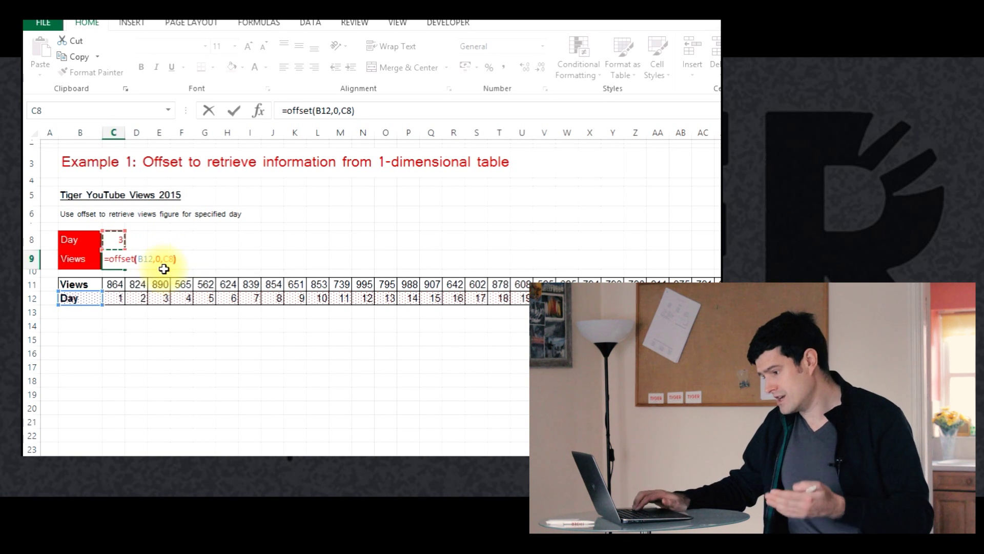
key(Return)
Edit C9's formula, moving its reference from B12 up to B11 on the Views row
key(Up)
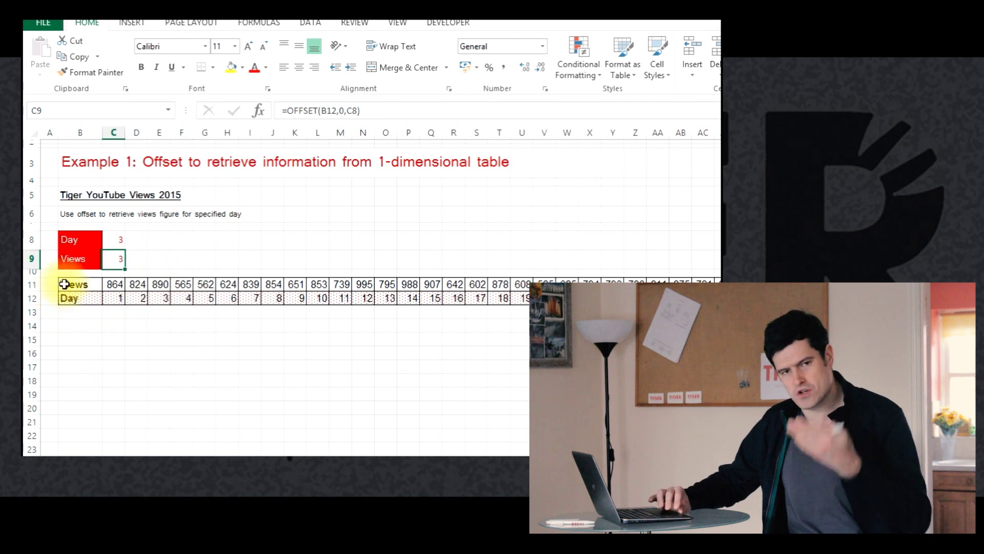
double_click(116, 260)
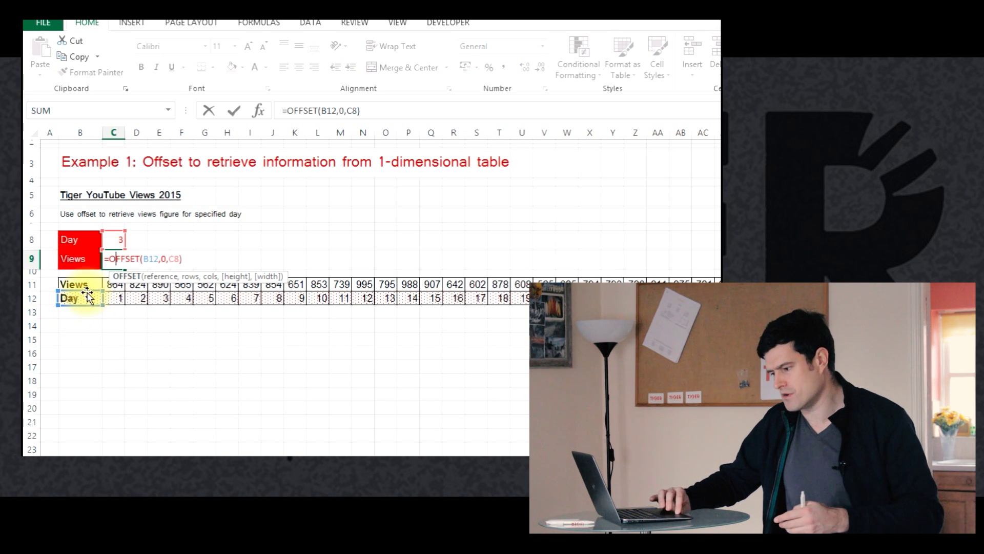
drag(87, 292, 86, 282)
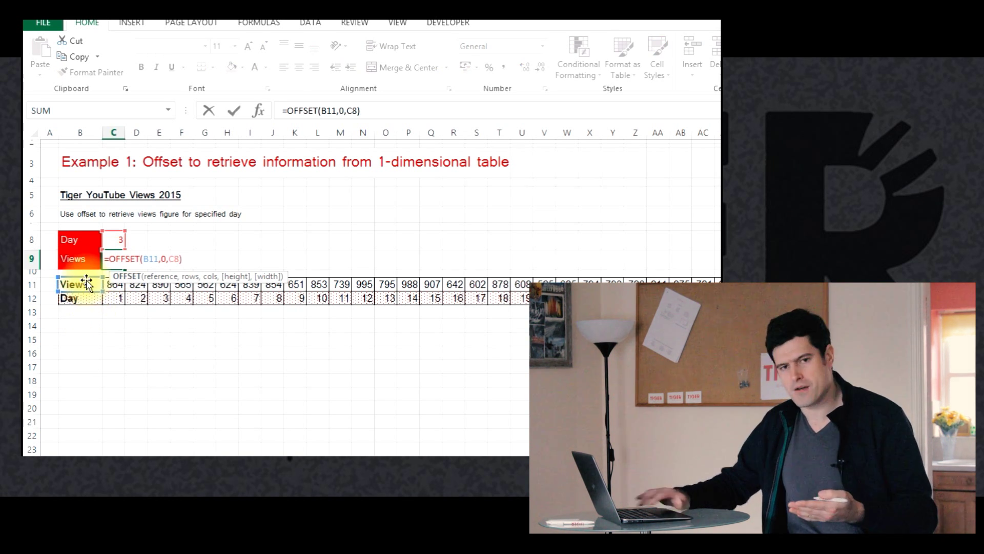
Commit the corrected formula =OFFSET(B11,0,C8) and return to the Day cell C8
key(Return)
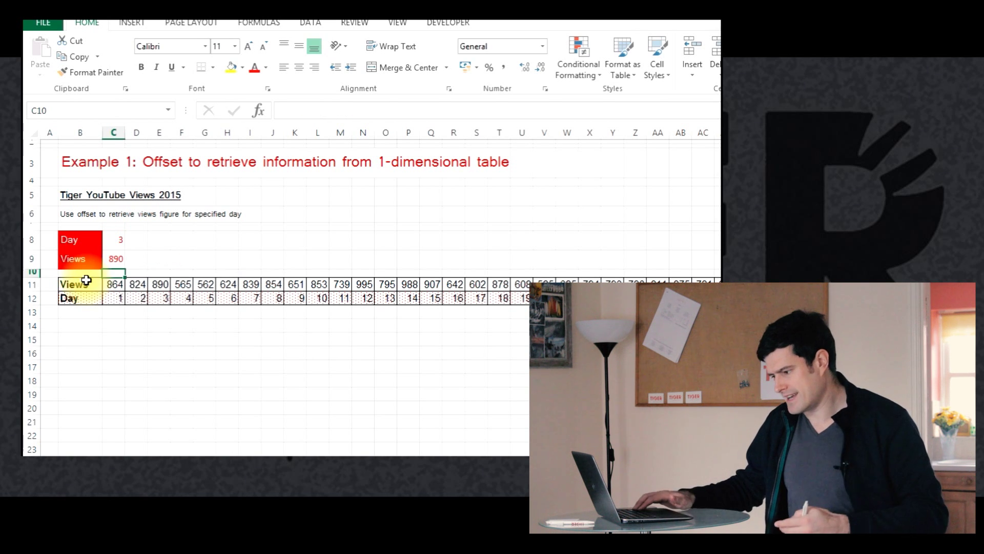
key(Up)
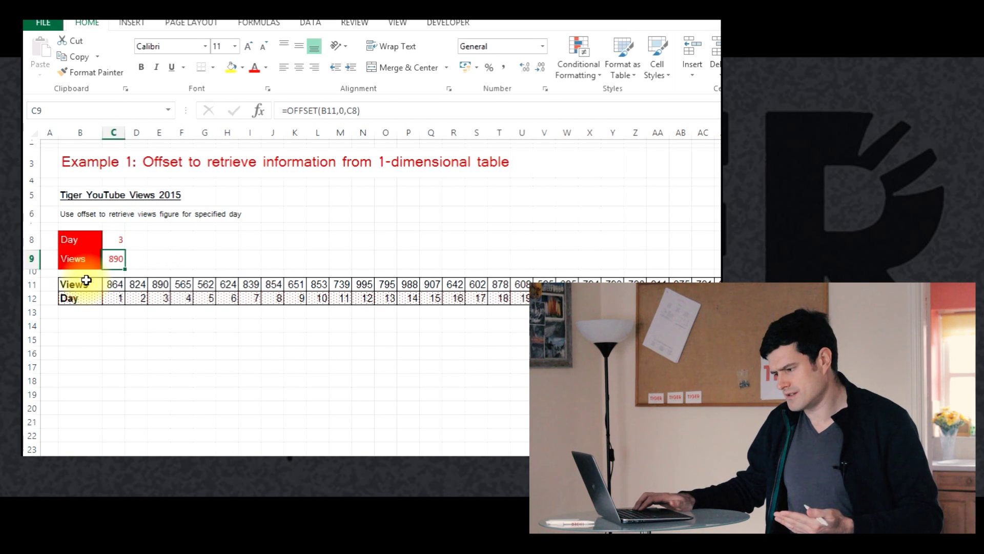
key(Up)
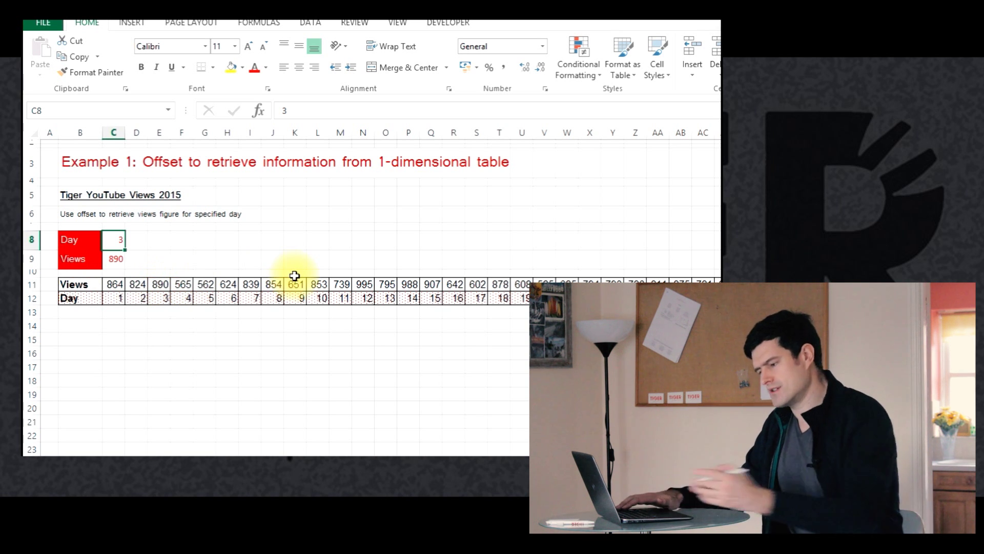
Enter day 1 in C8 so Views returns 864, then reselect C8
text(1)
key(Return)
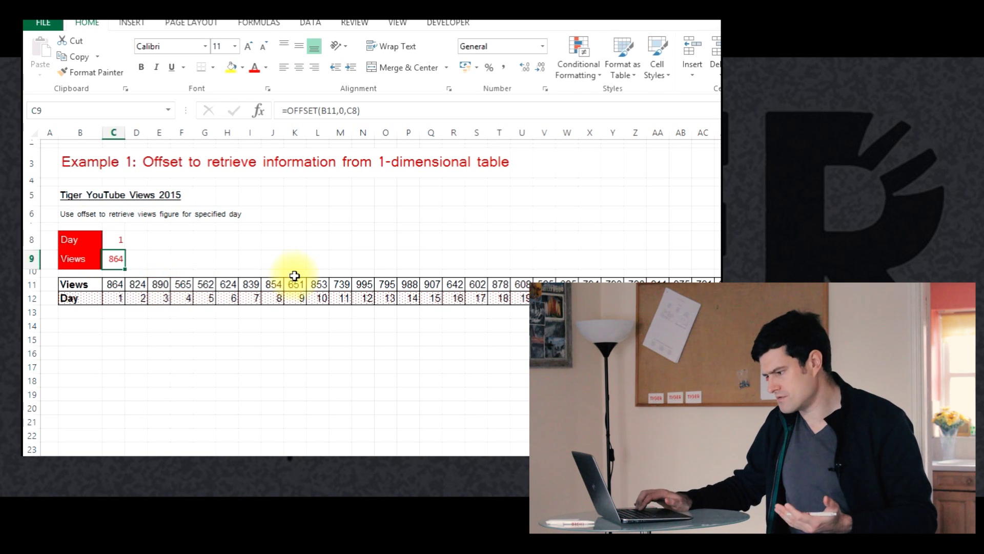
key(Up)
key(Up)
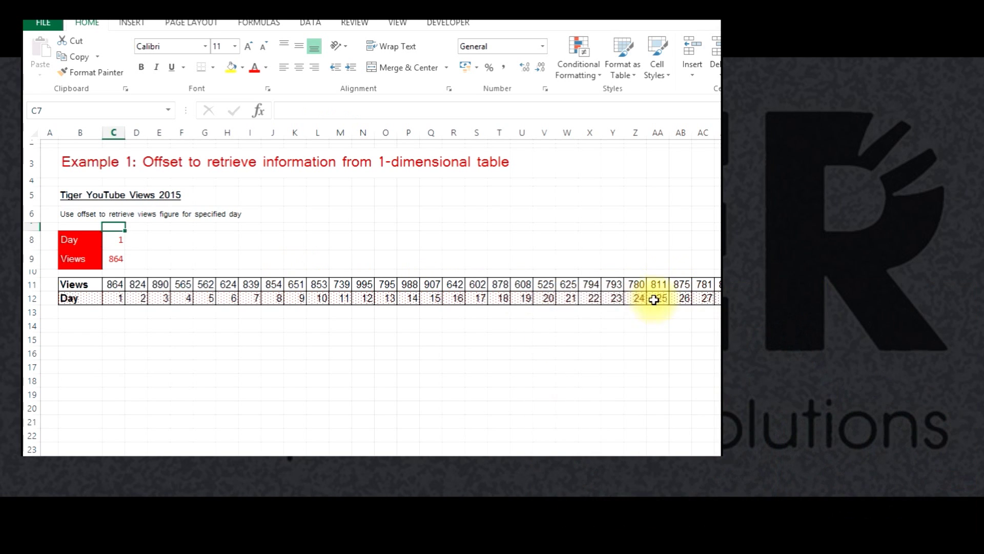
click(121, 244)
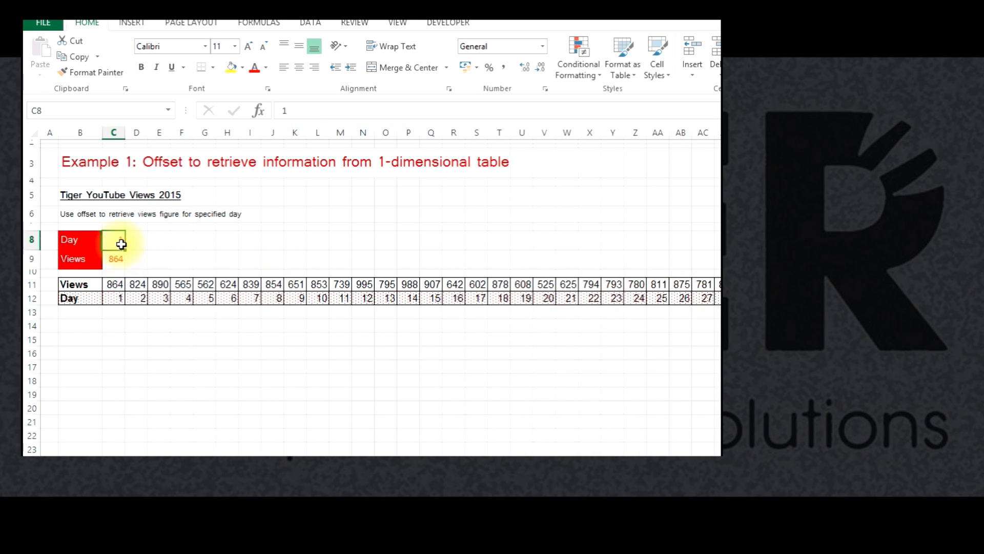
Enter 25 as the day in C8 so Views returns 811
text(25)
key(Return)
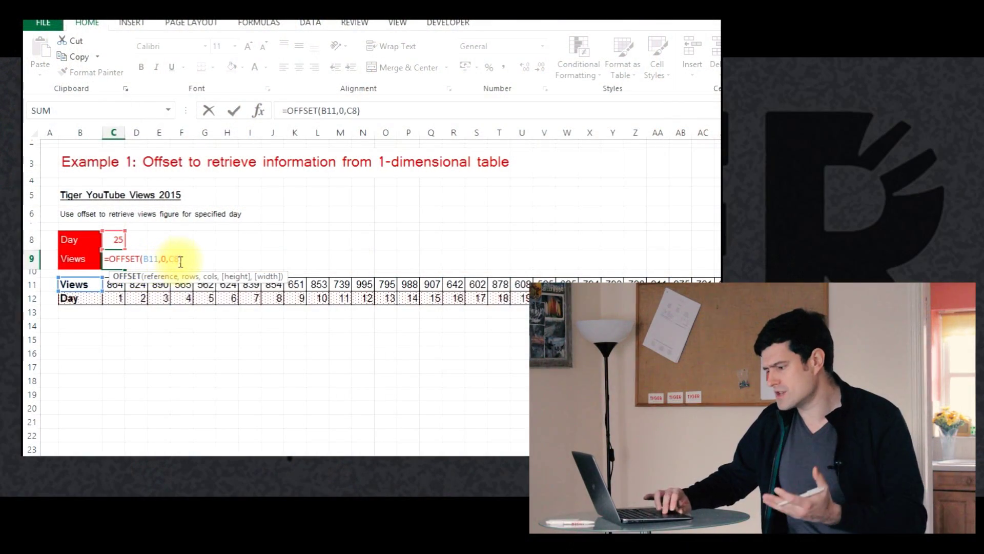
click(177, 258)
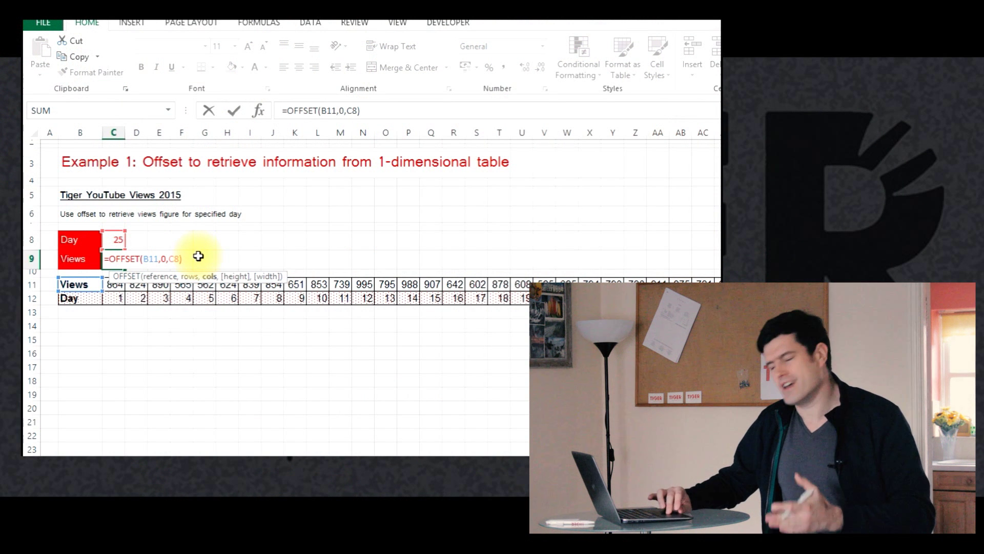